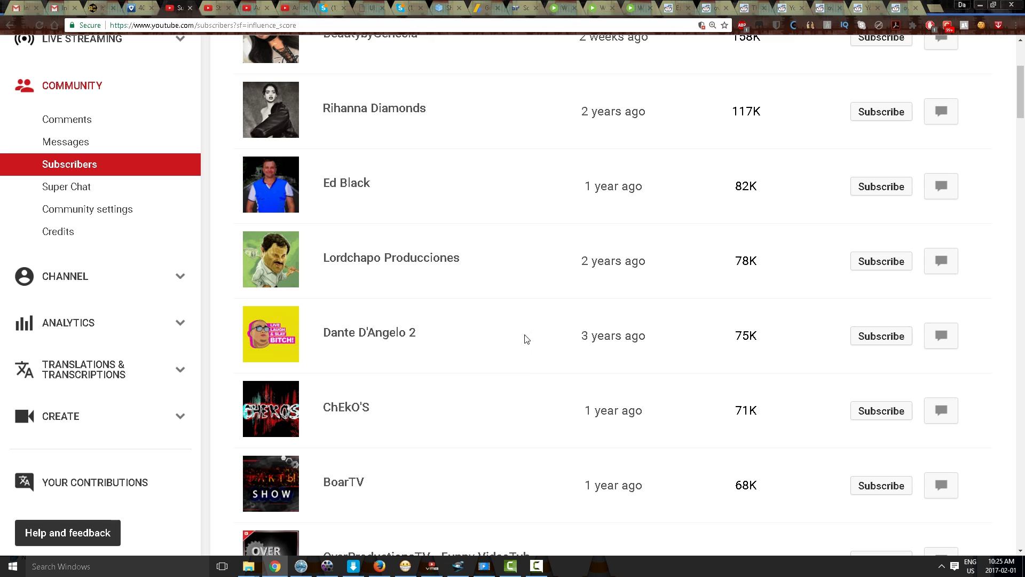
- Reload and go via My channel to the Subscribers list showing subscribers from 13 hours ago
key(F5)
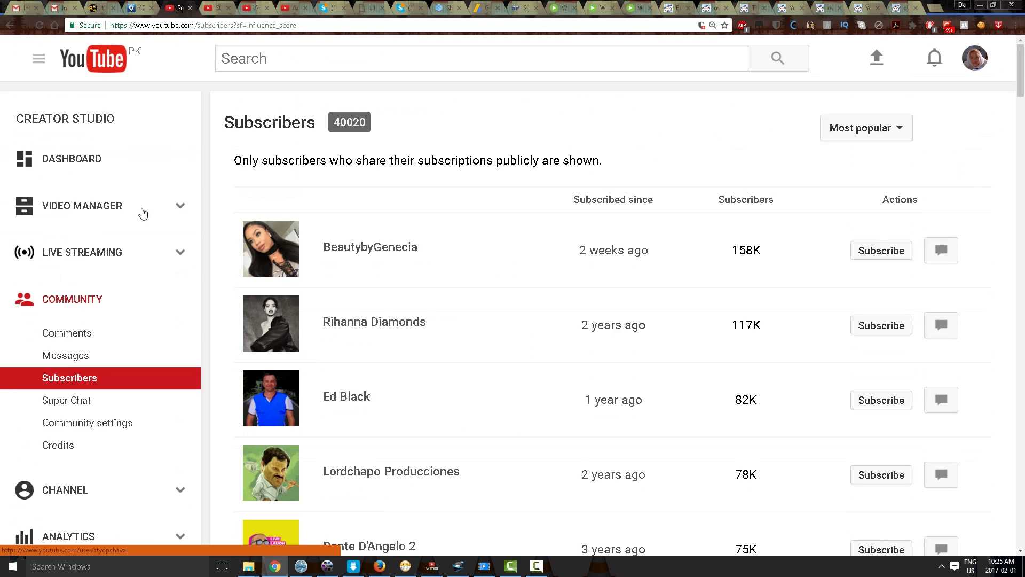
click(38, 58)
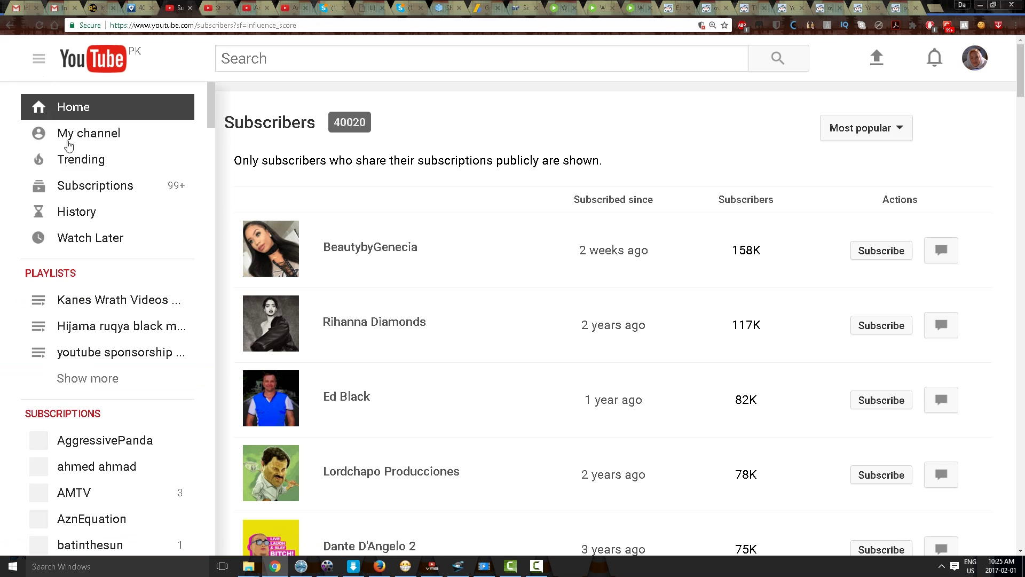
click(96, 149)
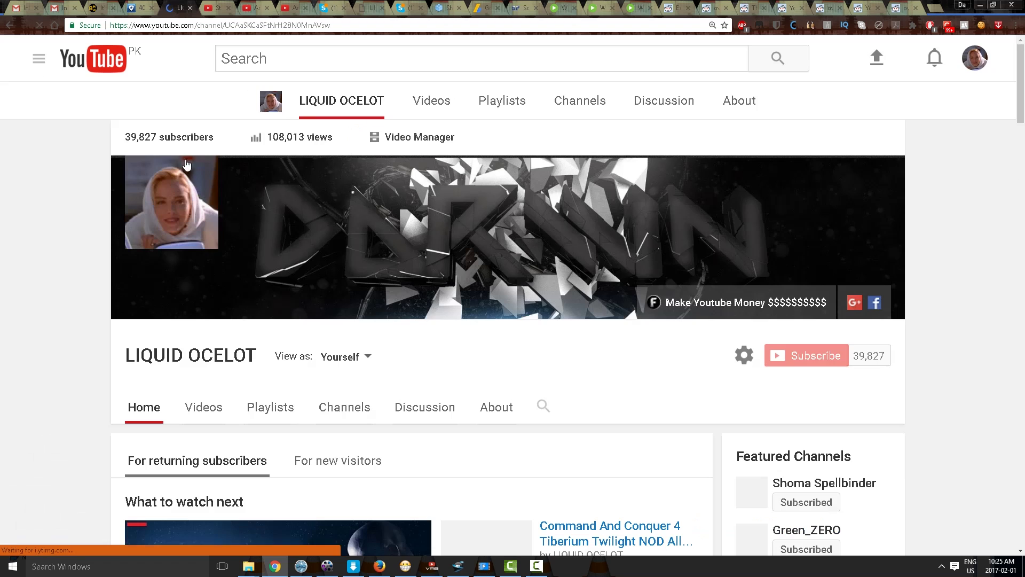
click(178, 138)
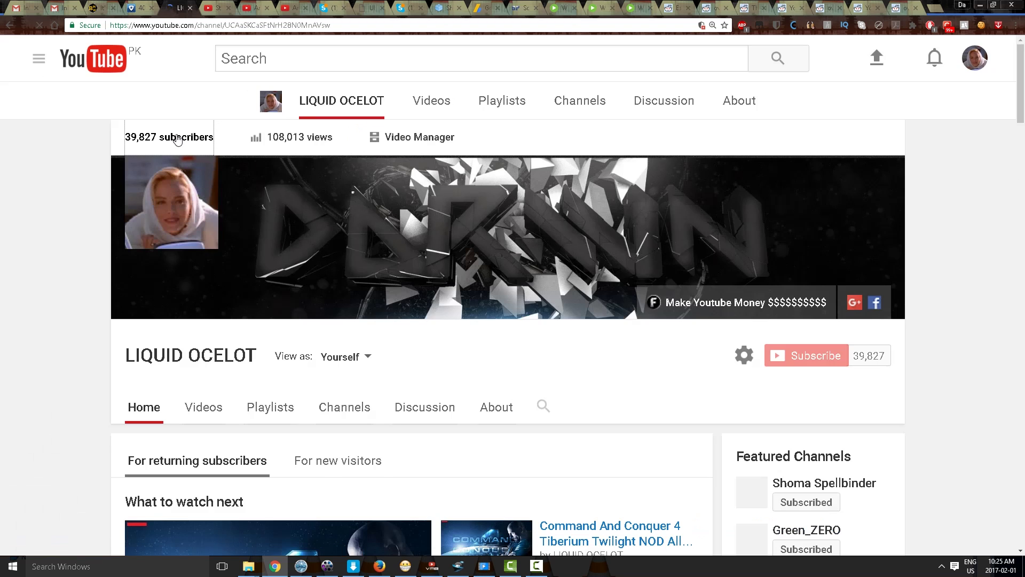
scroll(13, 323, down, 5)
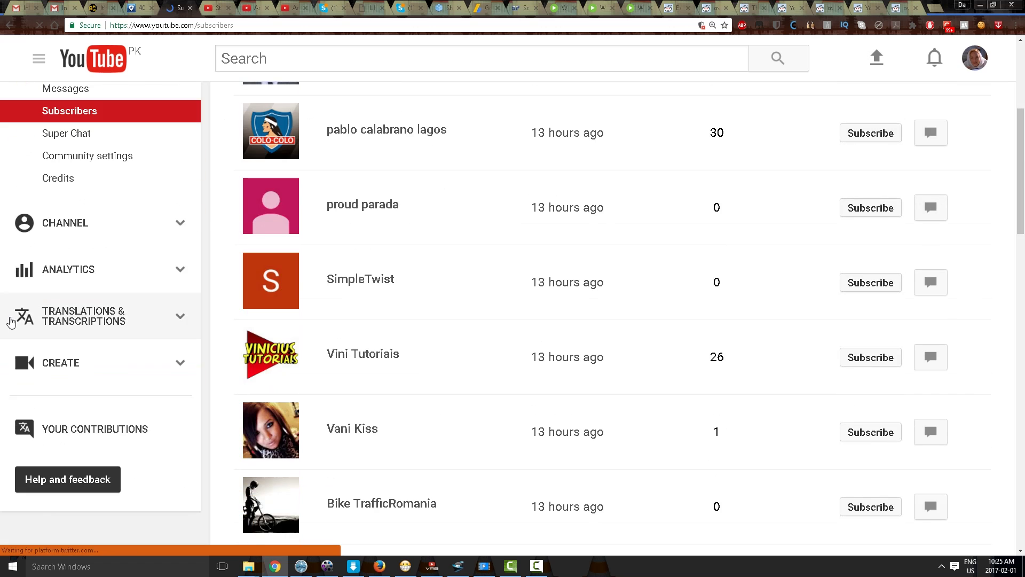
scroll(13, 323, up, 3)
scroll(106, 285, down, 2)
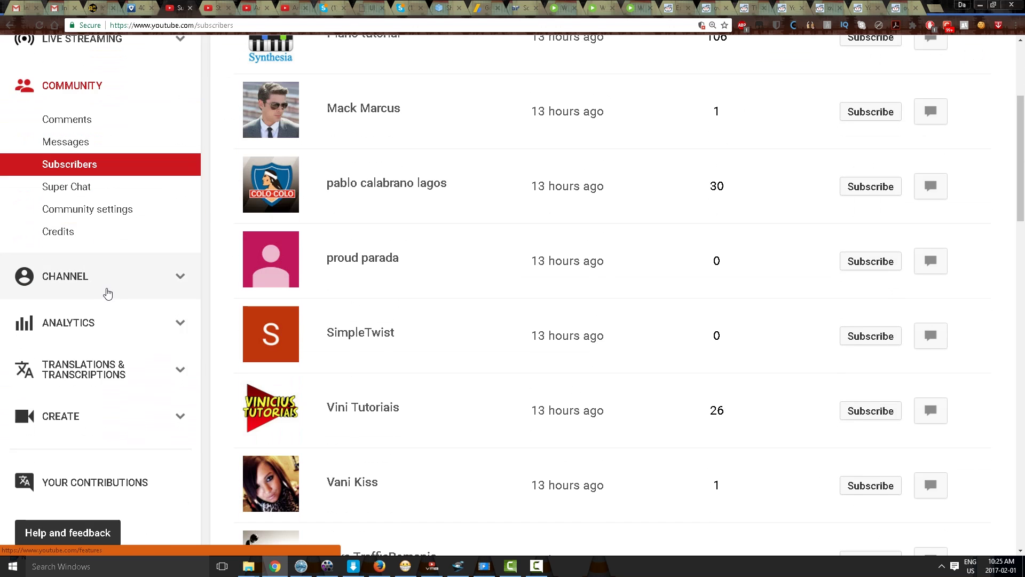
- Go to the channel's Branding settings under Status and features
click(109, 290)
scroll(261, 294, down, 3)
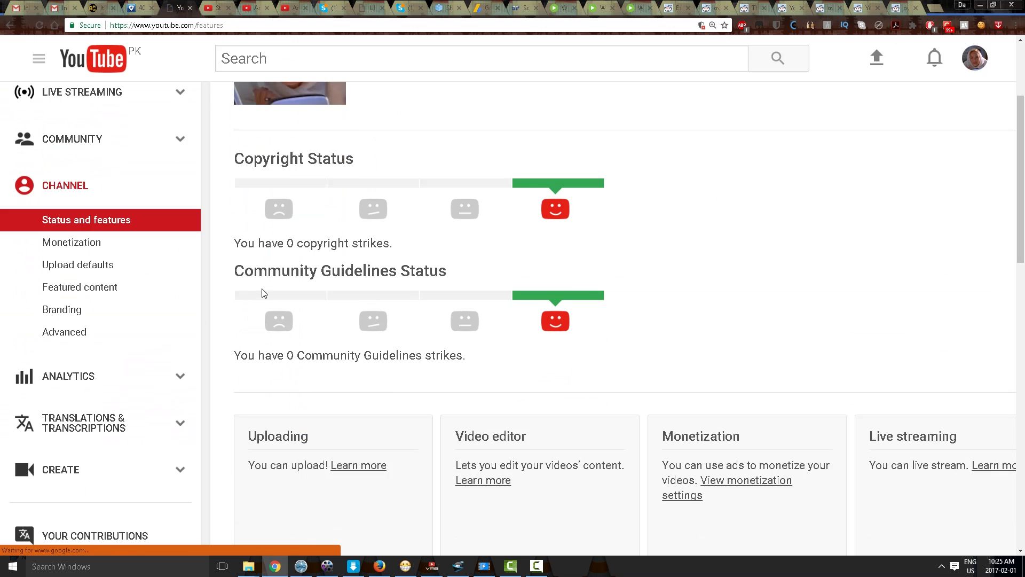
click(78, 315)
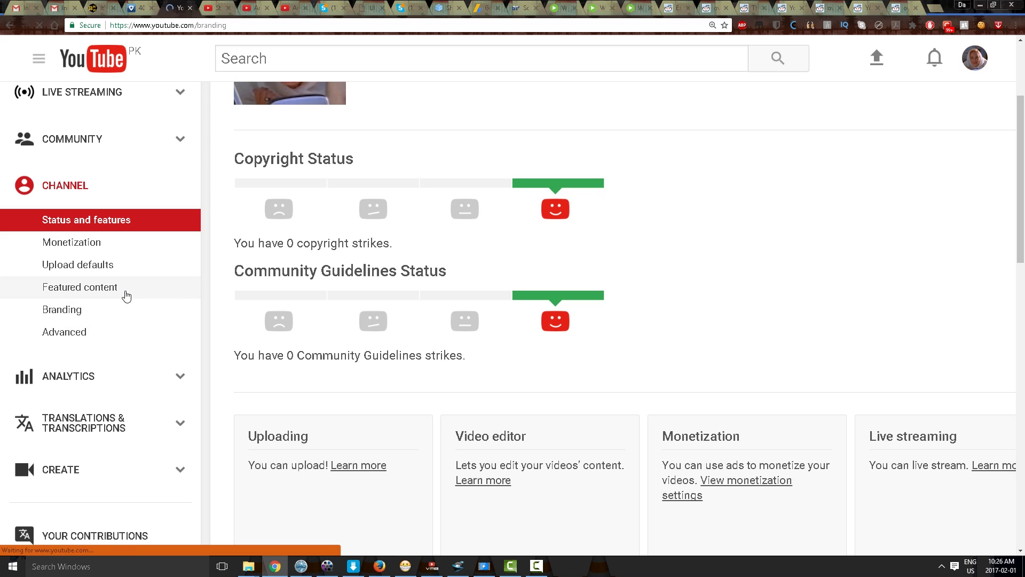
scroll(395, 347, down, 2)
scroll(403, 358, up, 1)
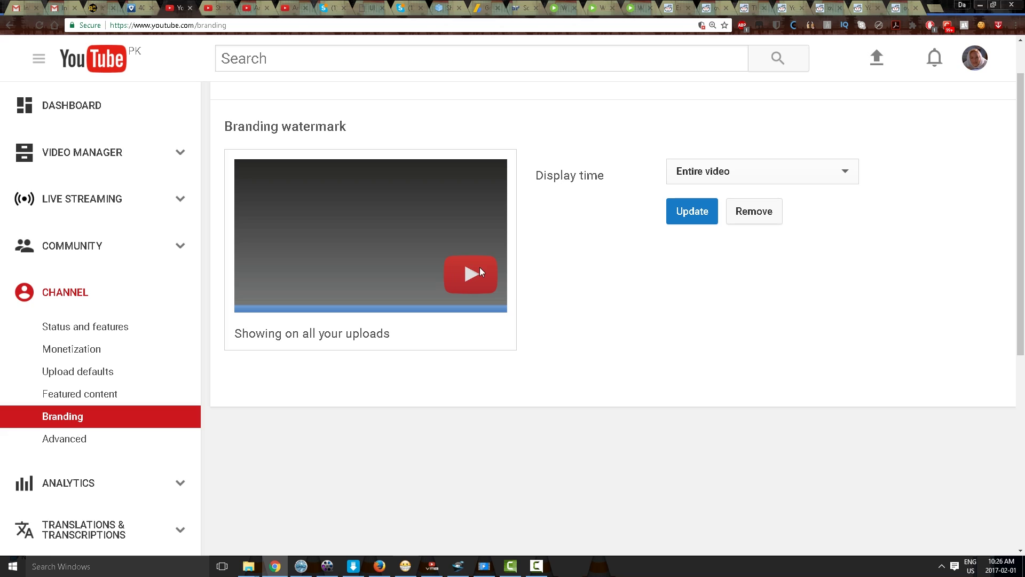
- Update the play-button watermark to the entire video, then remove it
click(694, 220)
click(691, 223)
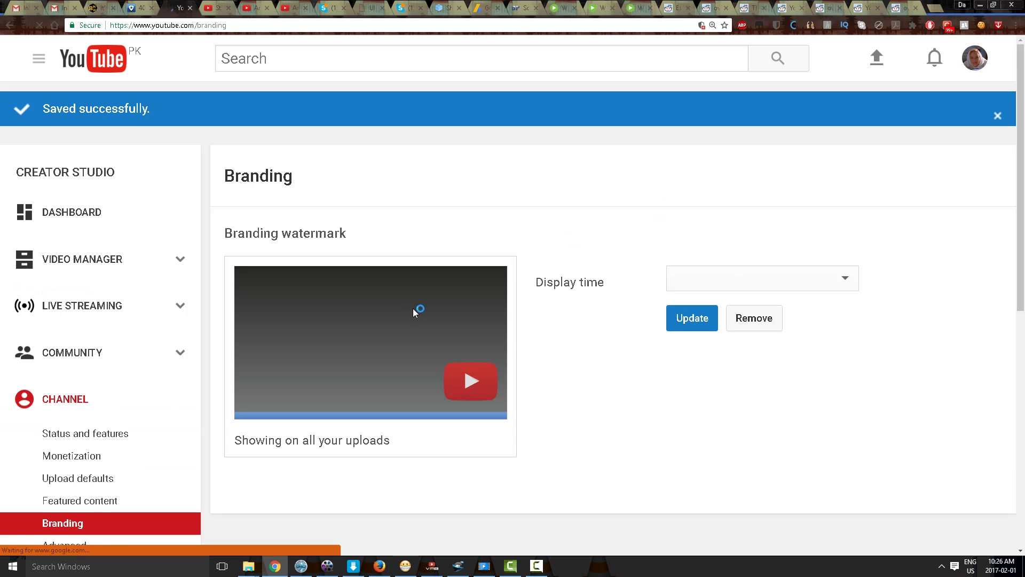
scroll(404, 312, down, 2)
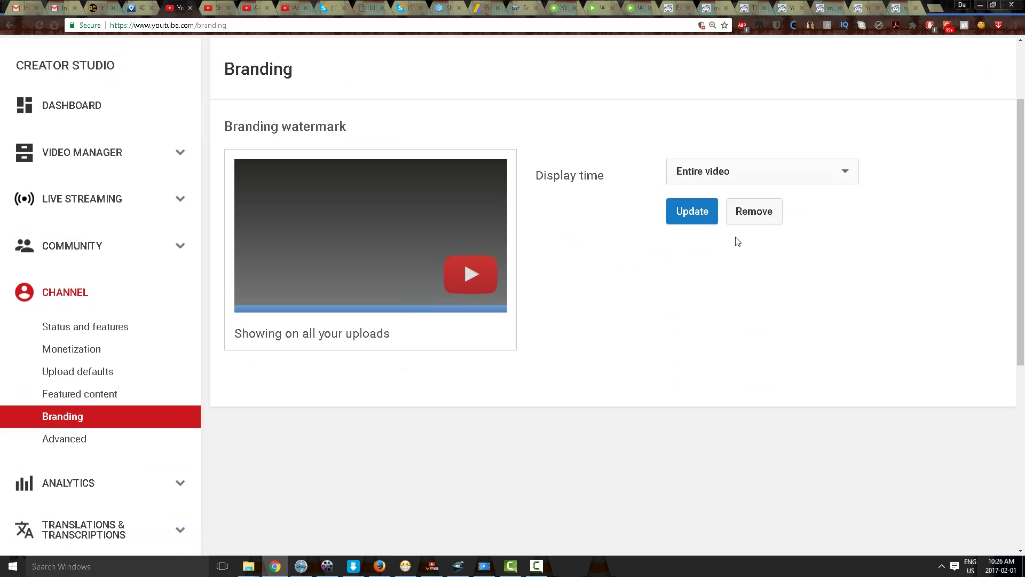
click(753, 216)
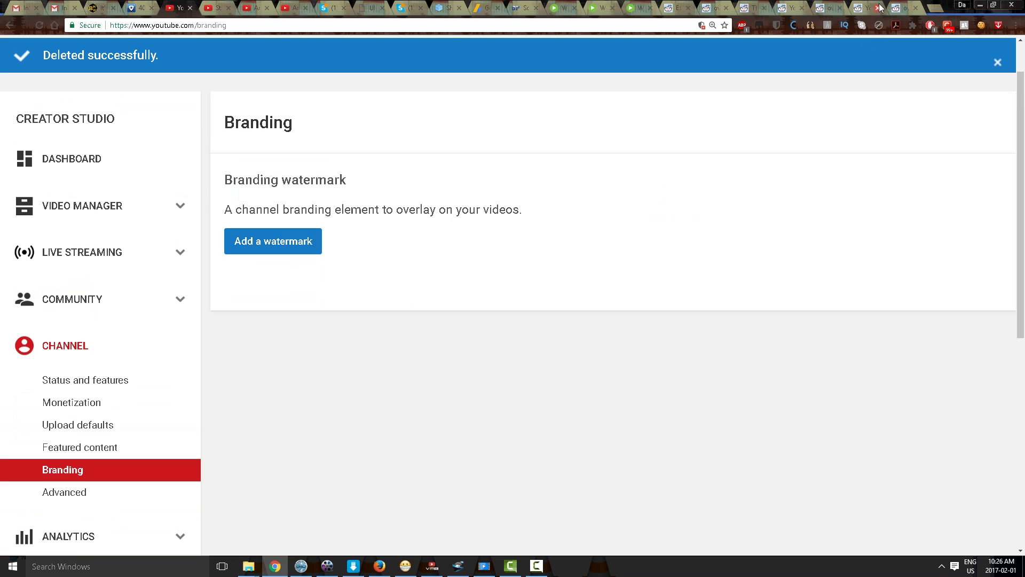
- Go to images.google.com in a new browser tab
click(944, 4)
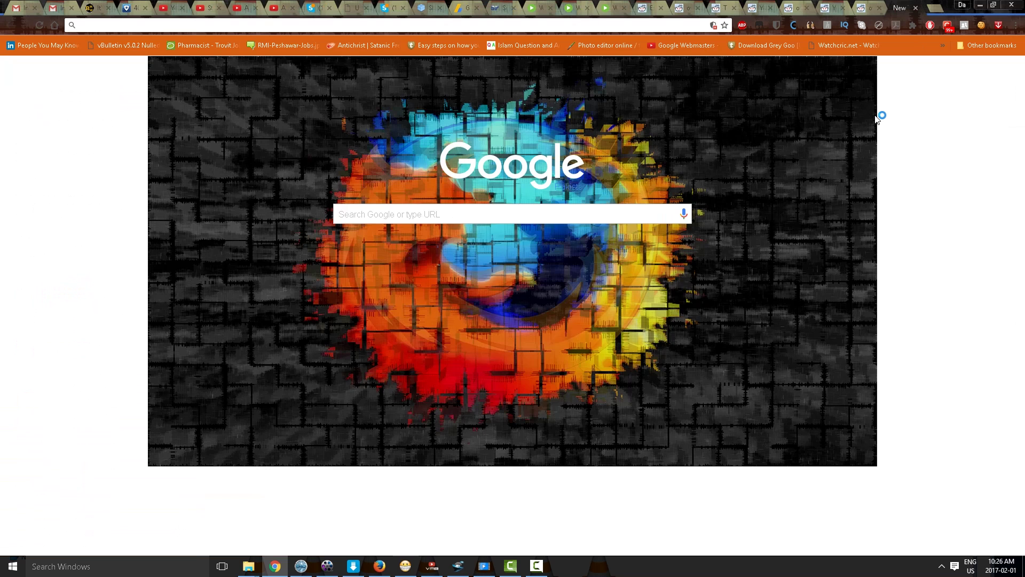
text(image)
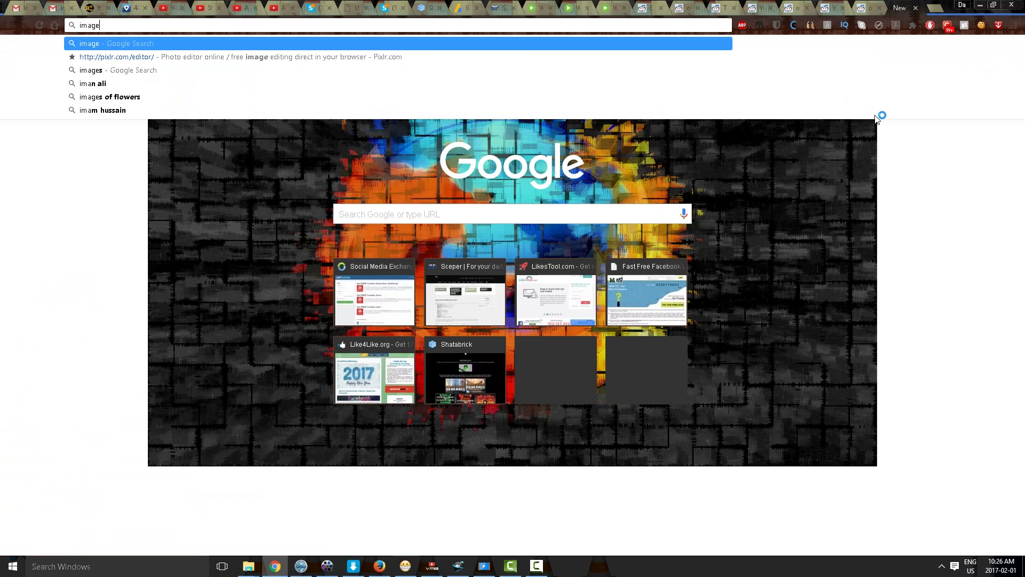
text(s.)
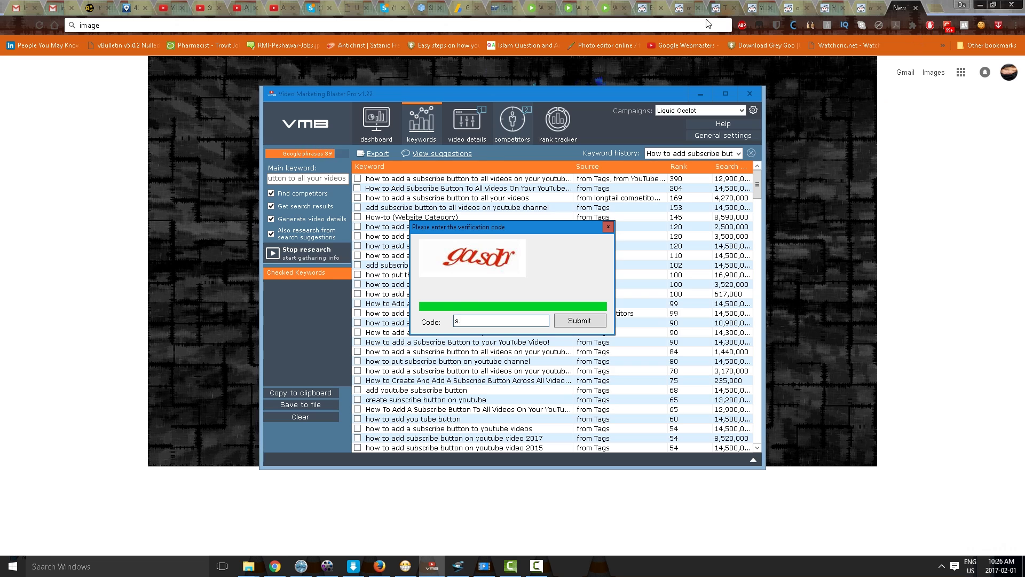
click(685, 22)
text(s.)
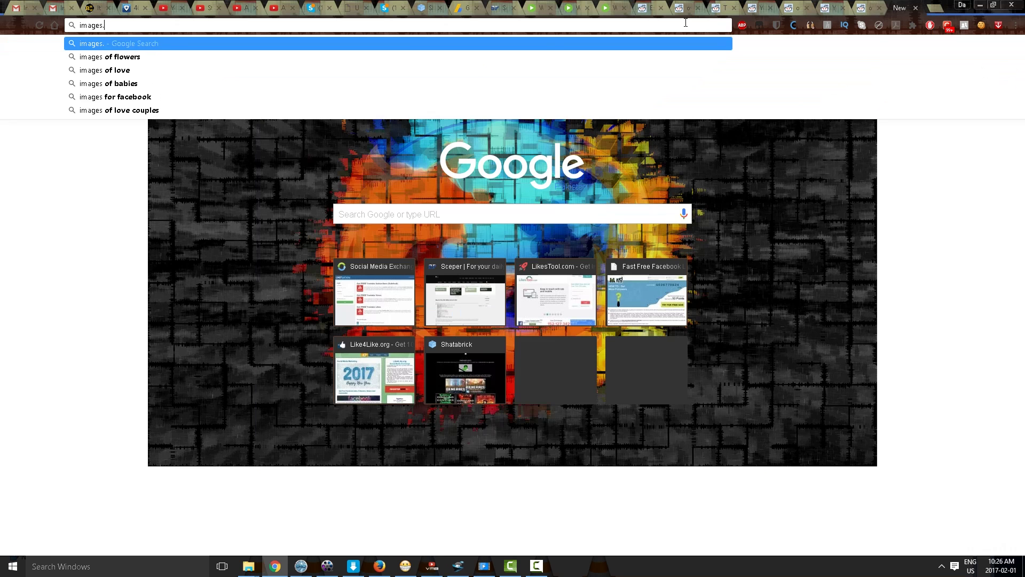
text(google.com)
key(Return)
text(youtub)
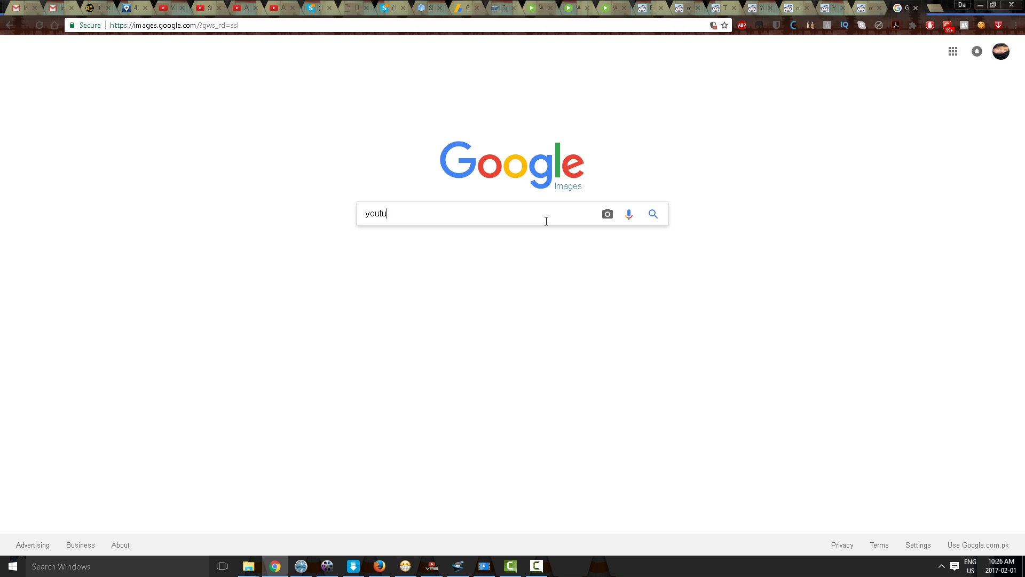
- Search Google Images for 'youtube subscribe button png transparent'
text(e subscrib)
key(BackSpace)
key(BackSpace)
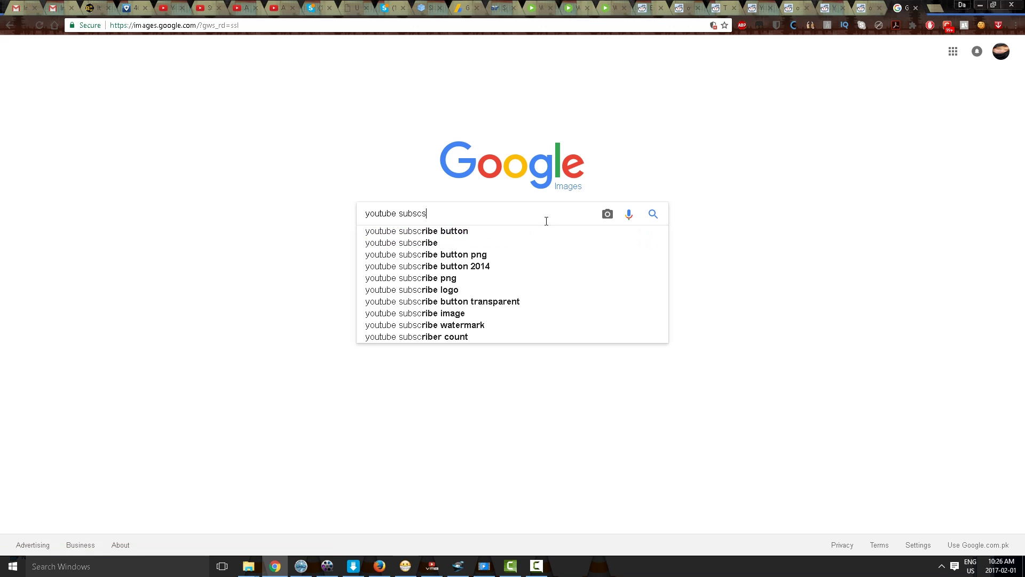
key(BackSpace)
text(ribe button png tran)
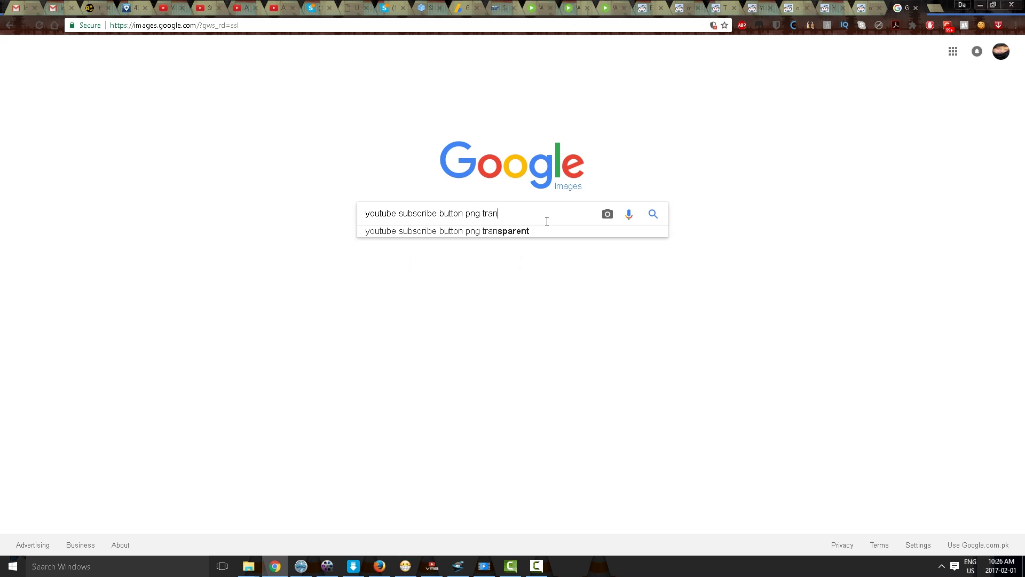
text(sparen)
text(t)
key(Return)
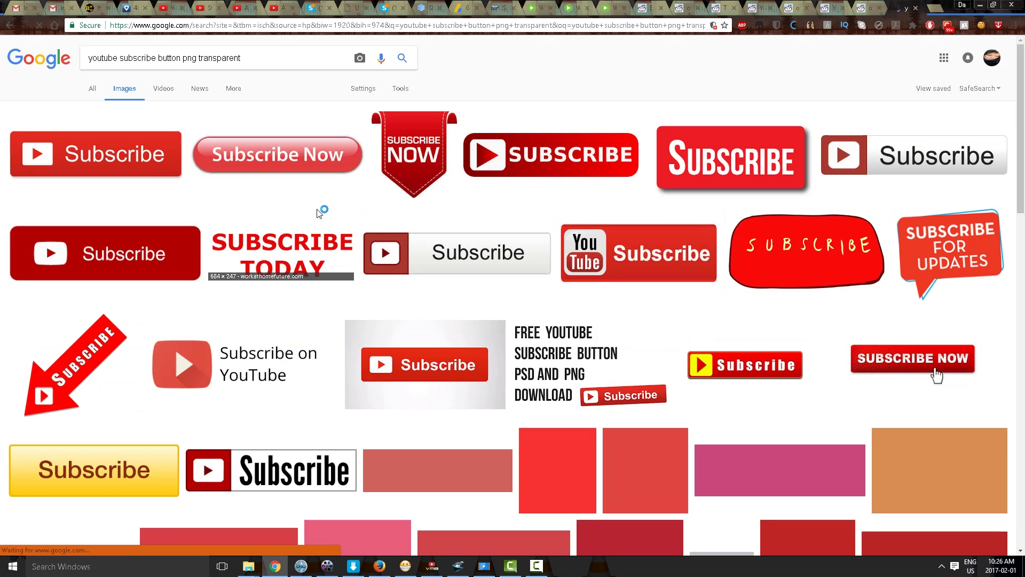
- Scroll through the image results to find the red play-button logos
scroll(214, 213, down, 1)
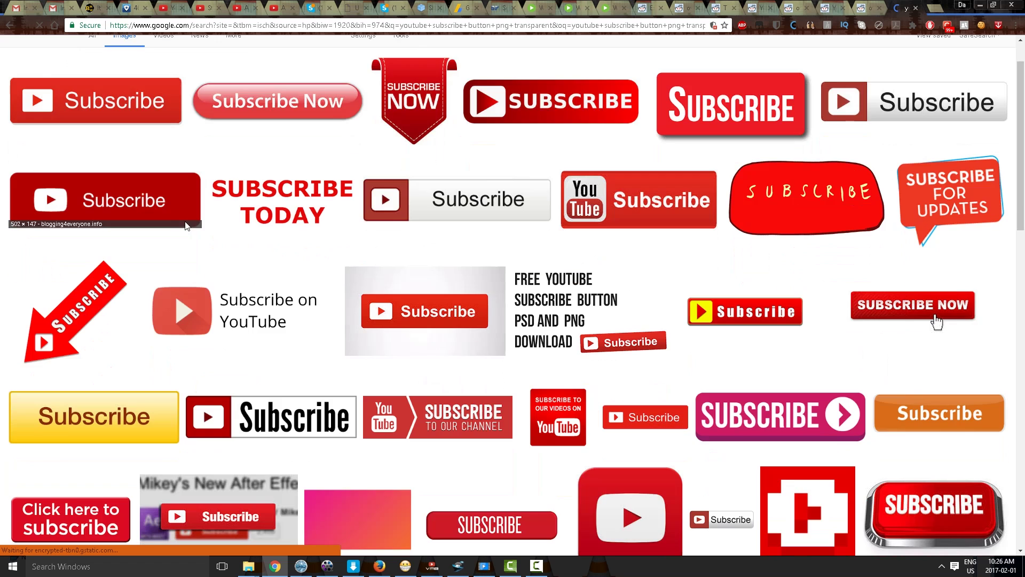
scroll(229, 219, down, 1)
scroll(338, 222, down, 2)
scroll(338, 222, down, 3)
scroll(344, 217, up, 1)
scroll(367, 220, down, 2)
scroll(419, 314, down, 3)
scroll(431, 267, down, 2)
scroll(556, 342, down, 1)
scroll(679, 416, down, 2)
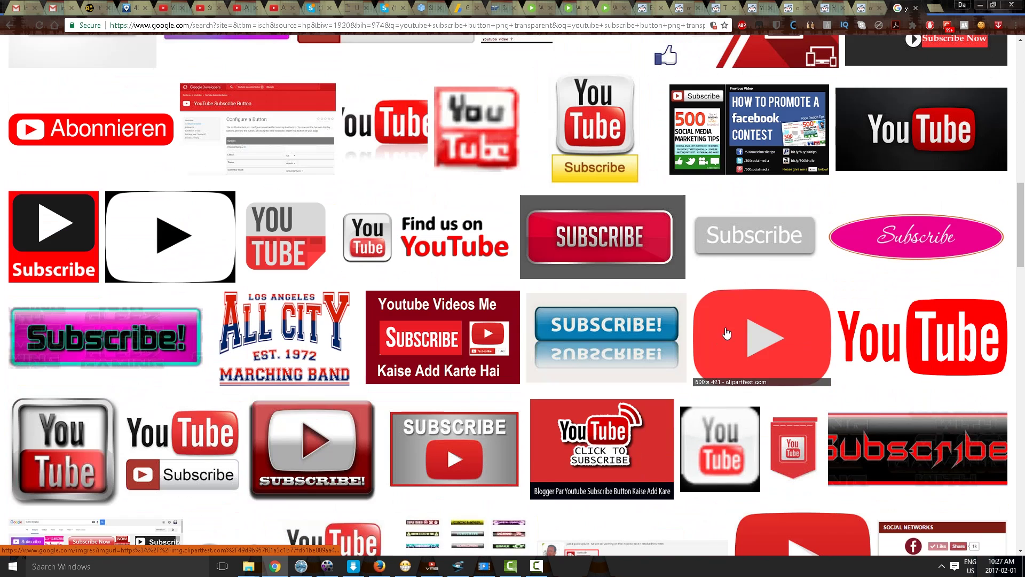
scroll(748, 438, down, 2)
scroll(774, 406, down, 2)
scroll(785, 331, down, 1)
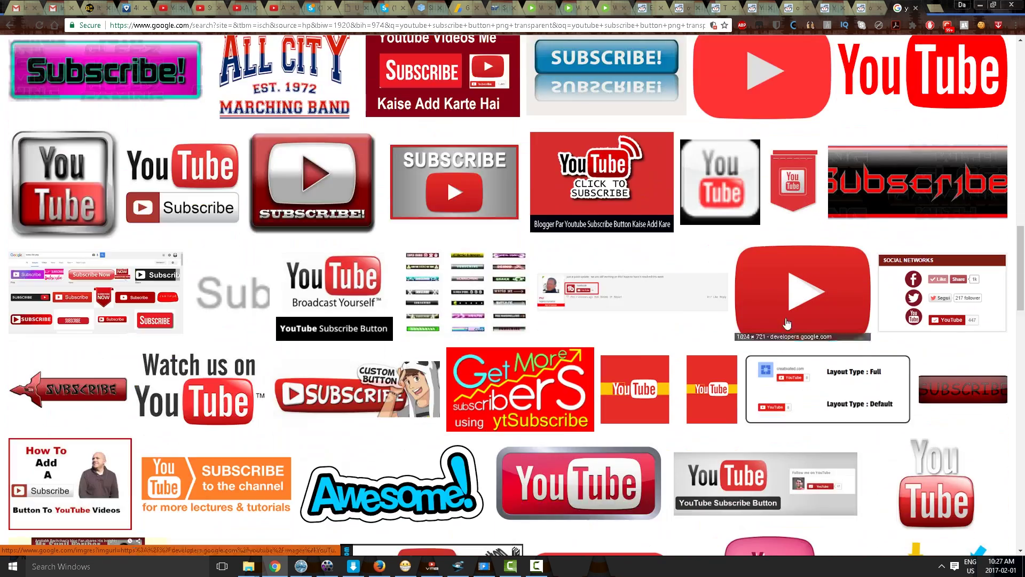
- Open the red play-button image on its own page, cancelling the duplicate save
click(789, 289)
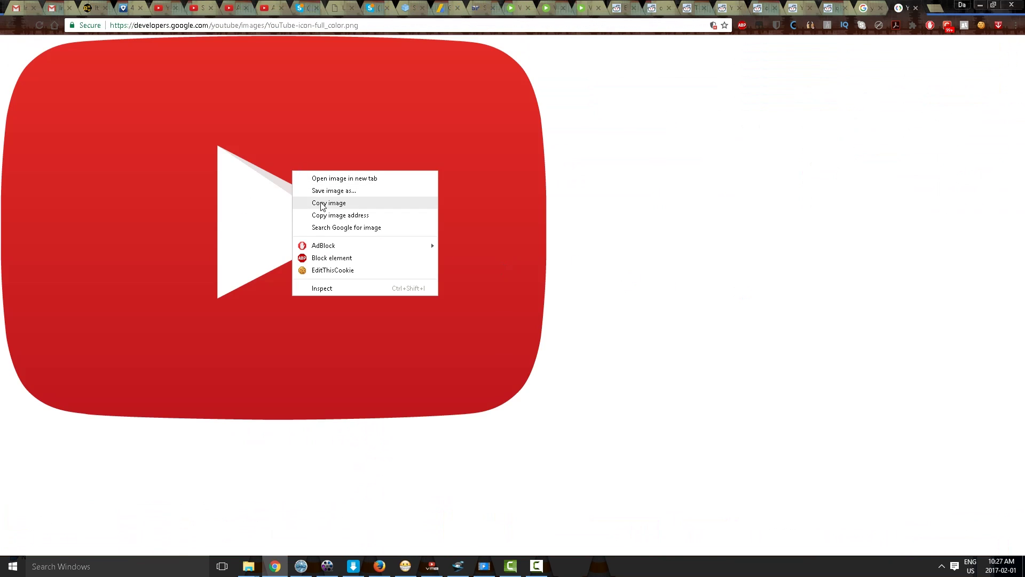
click(334, 191)
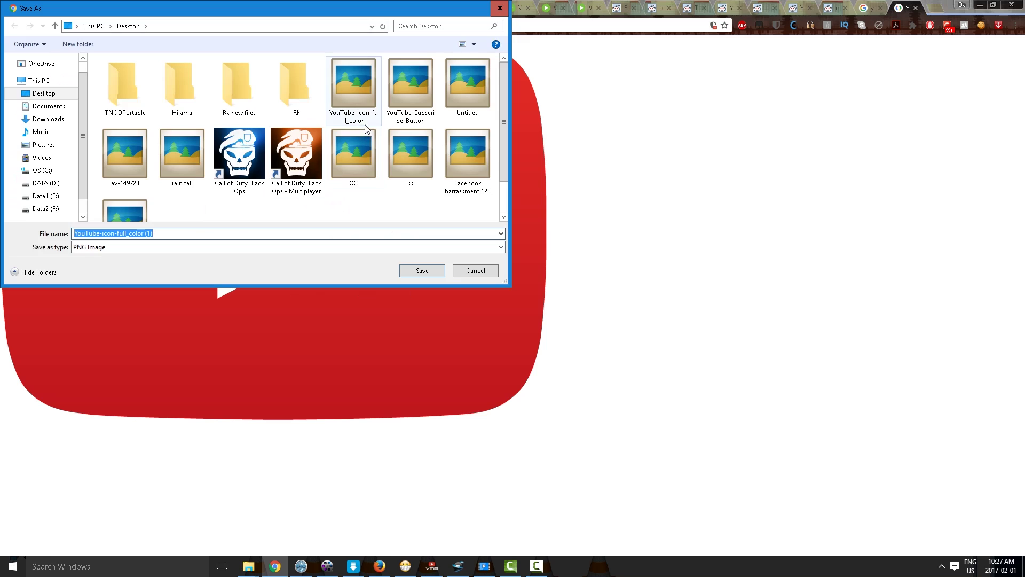
click(463, 273)
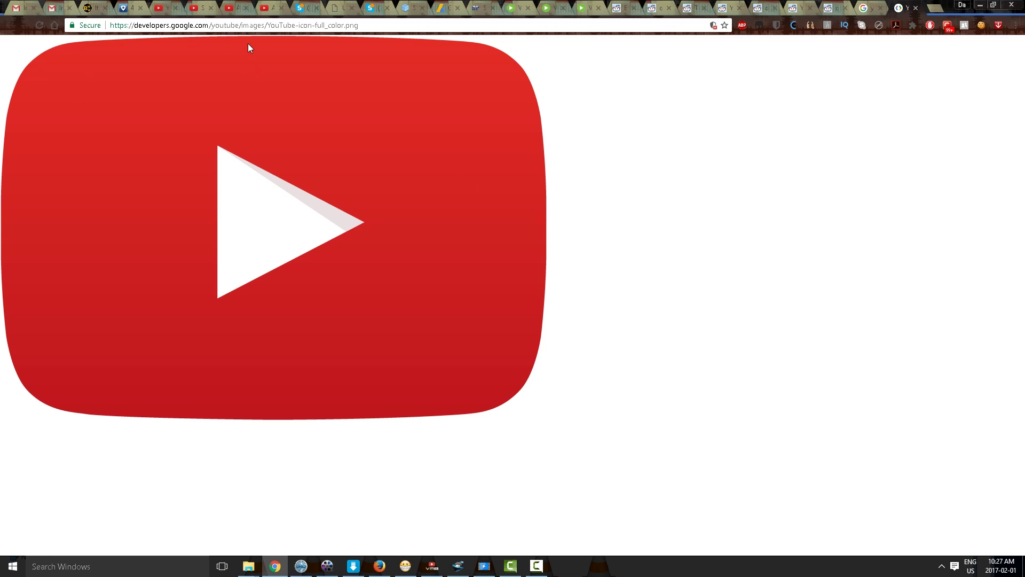
- Upload Desktop's YouTube-icon-full_color.png as the new channel watermark
click(165, 8)
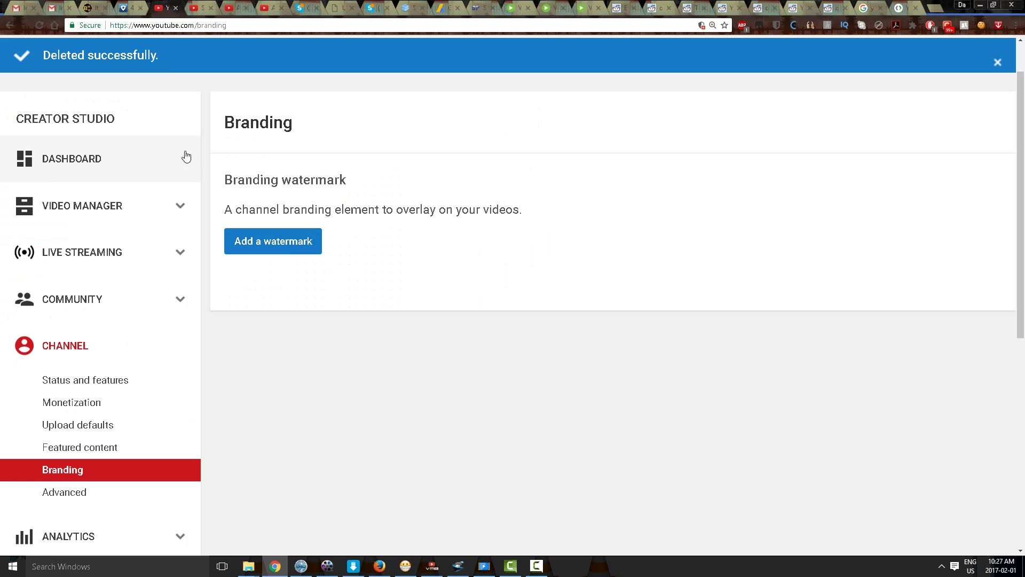
click(281, 251)
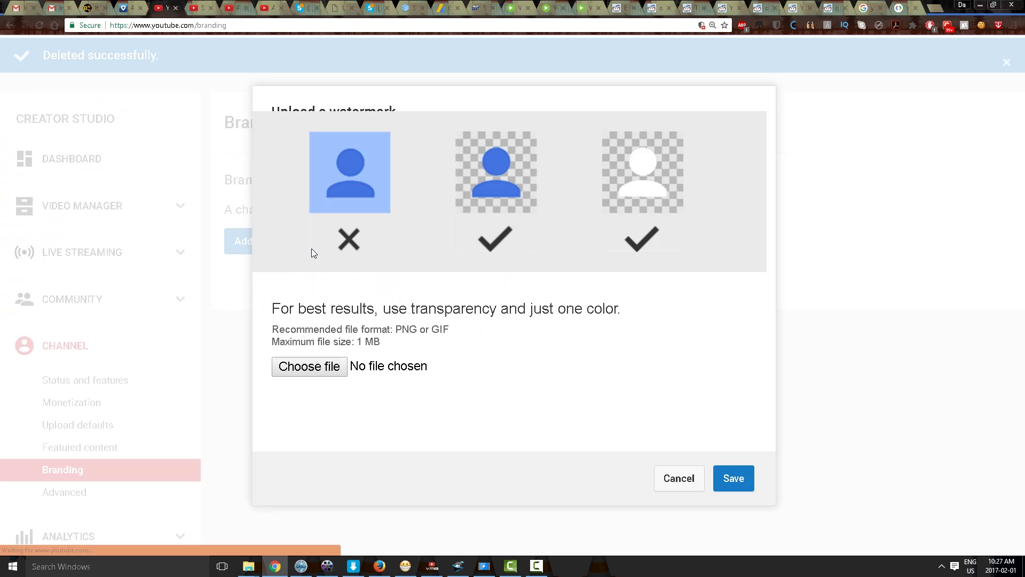
click(328, 367)
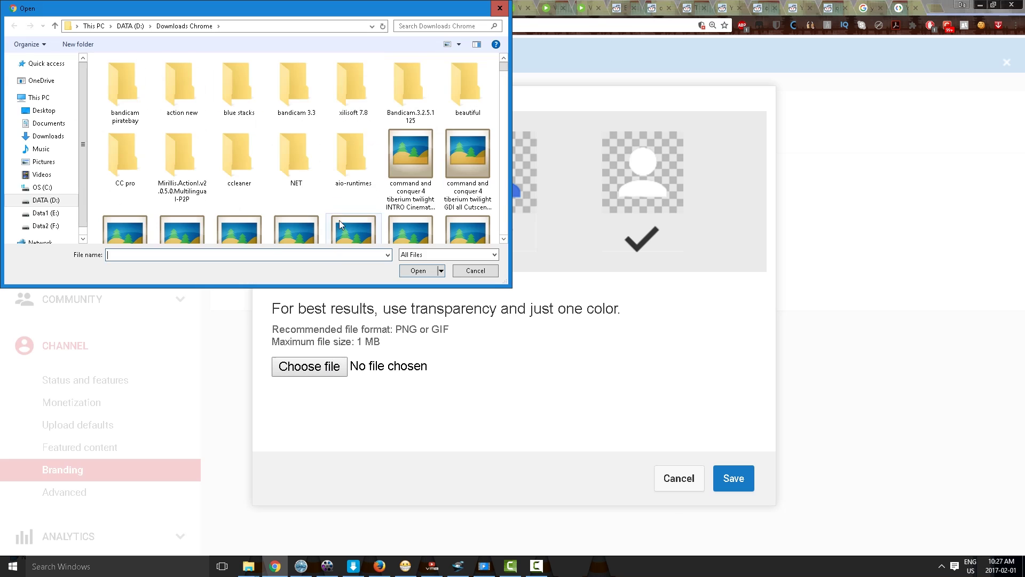
click(44, 110)
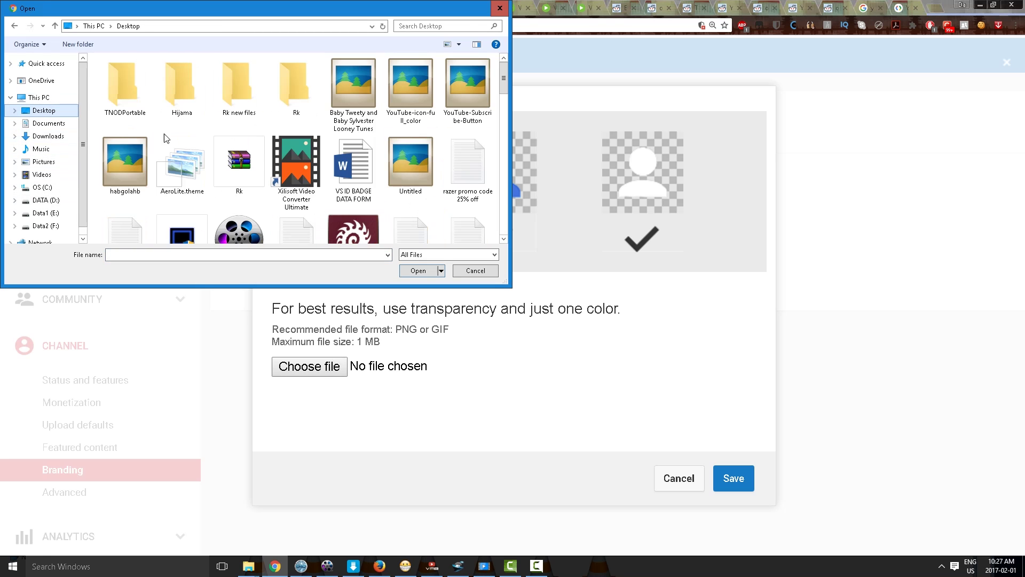
click(405, 107)
double_click(404, 105)
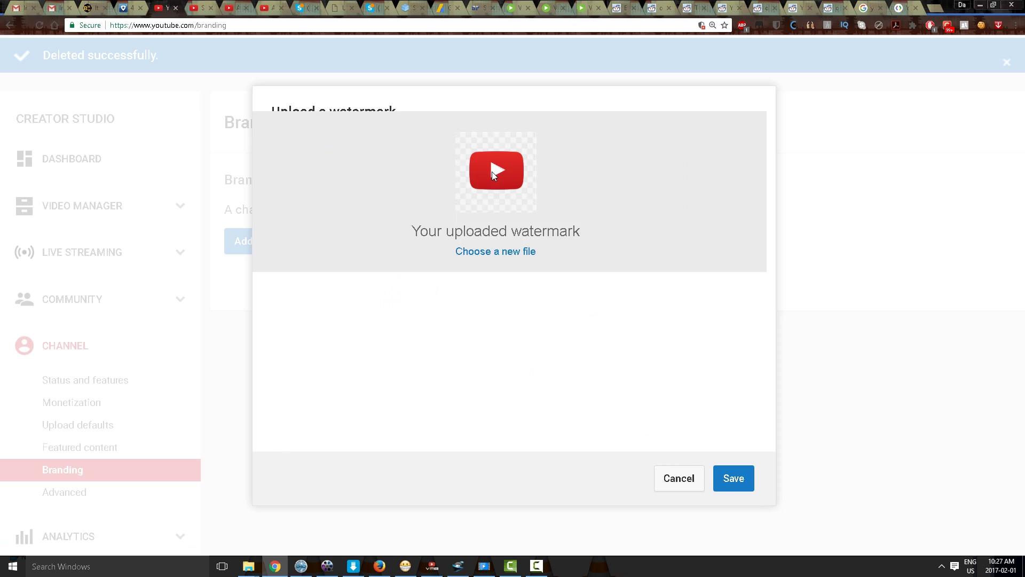
- Save the new watermark and change its display time to Entire video
click(729, 486)
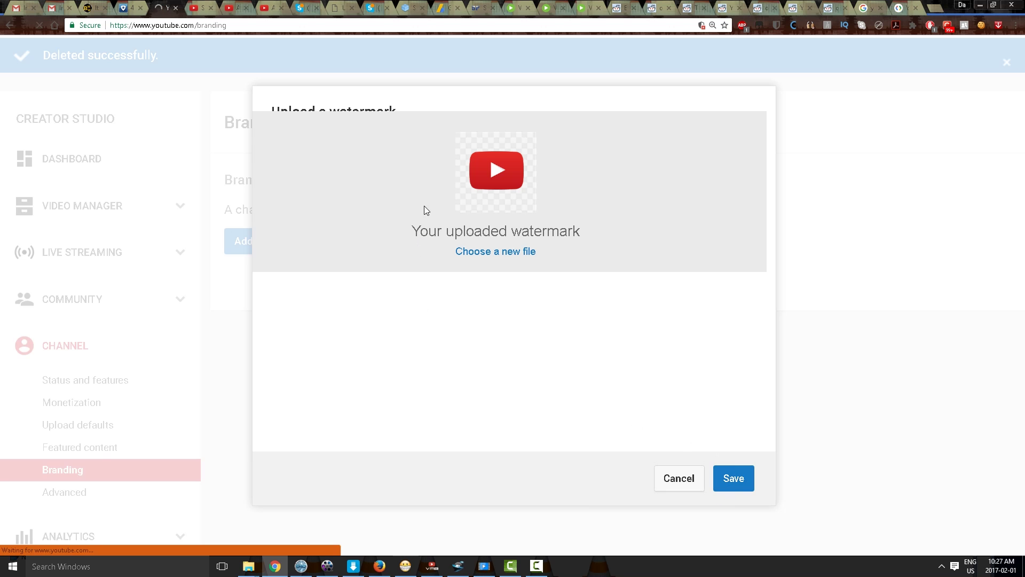
scroll(426, 210, down, 3)
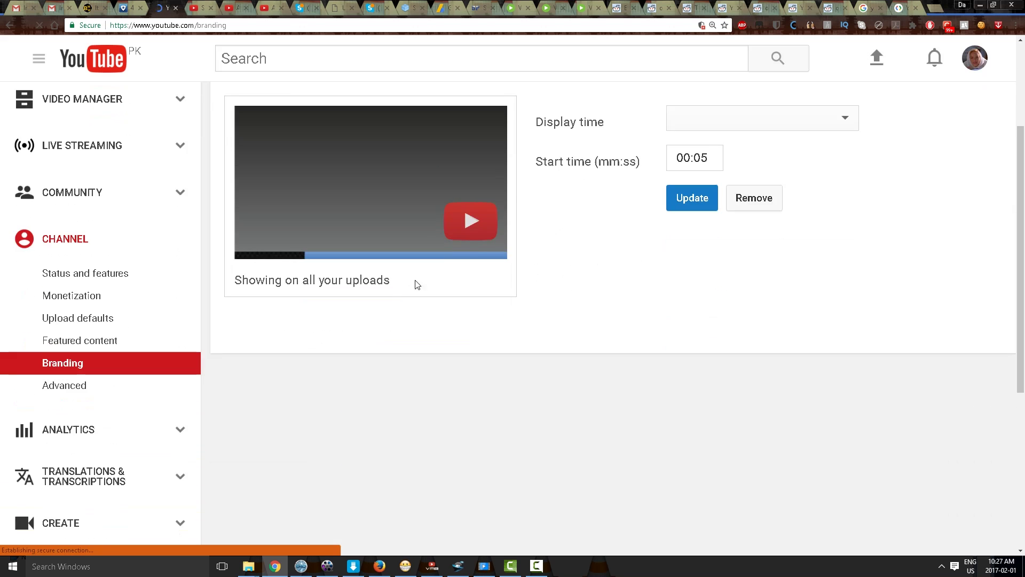
scroll(423, 281, up, 2)
click(717, 231)
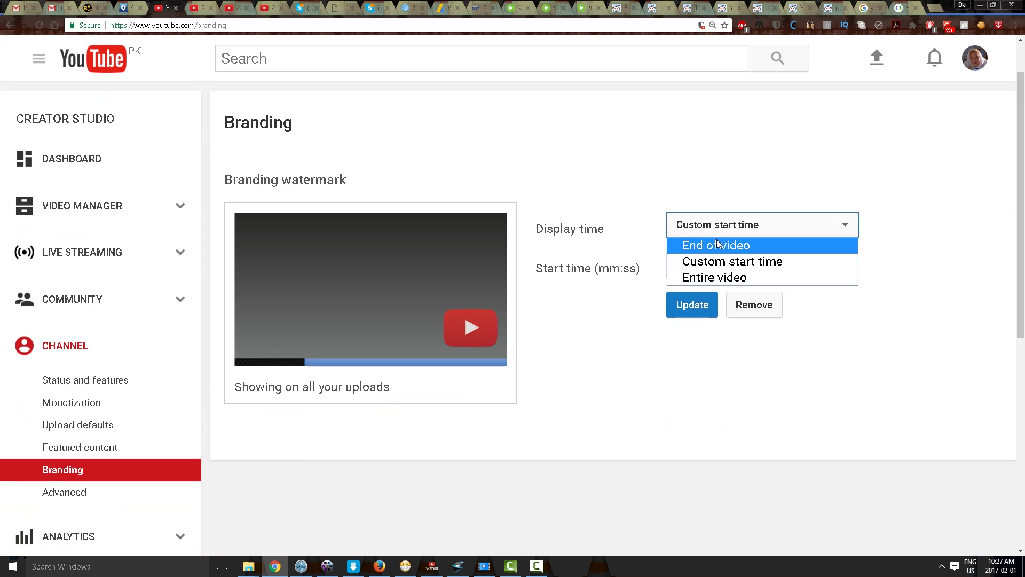
click(715, 278)
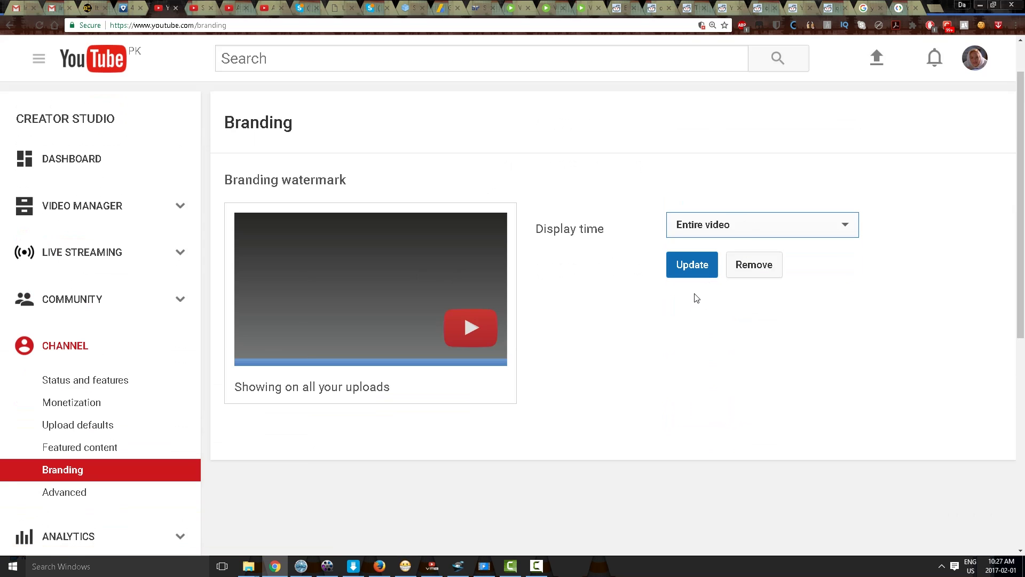
click(694, 270)
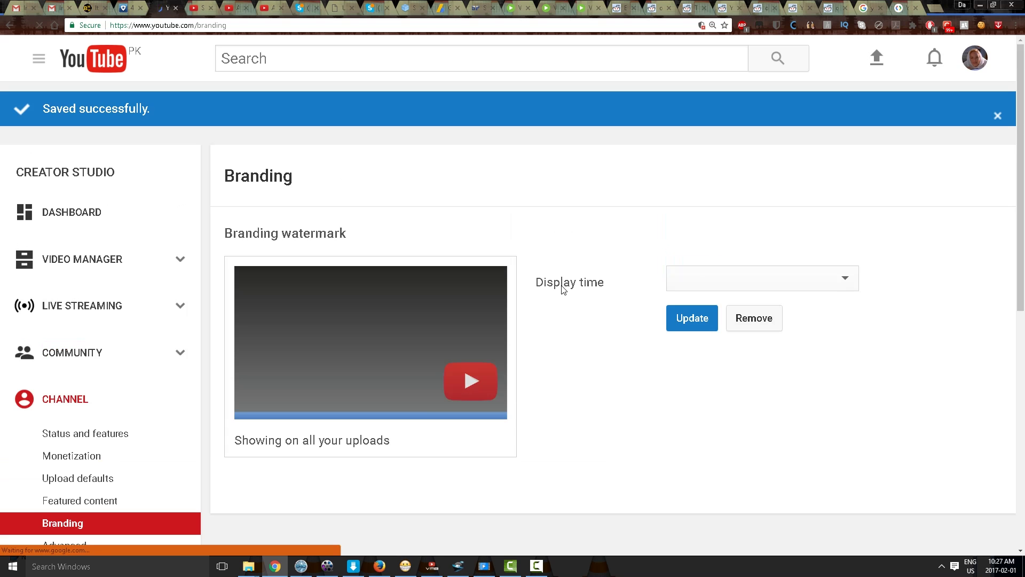
- Go to My channel from the guide menu
click(29, 65)
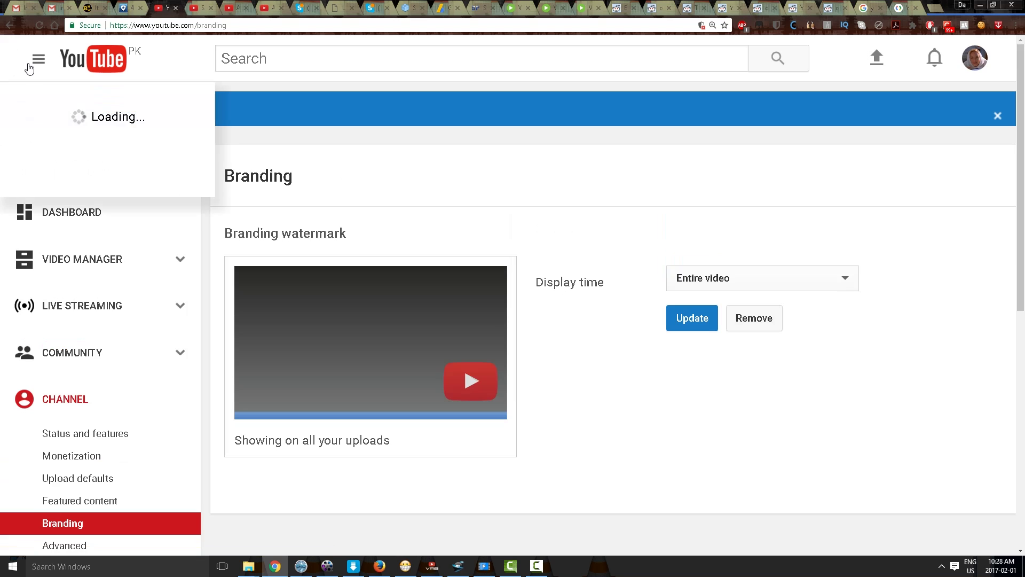
click(128, 132)
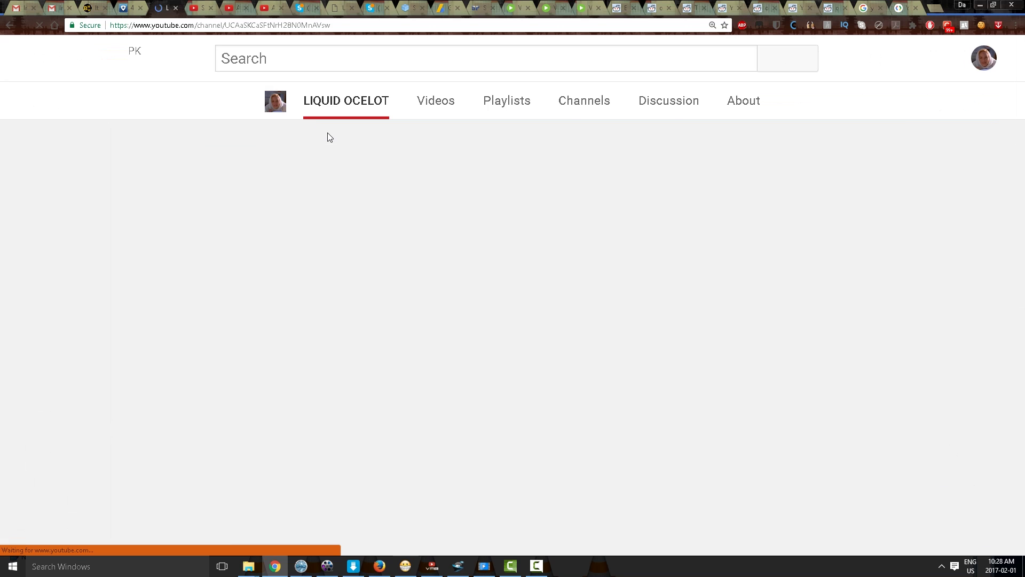
scroll(114, 324, down, 5)
scroll(115, 323, down, 2)
scroll(119, 320, up, 3)
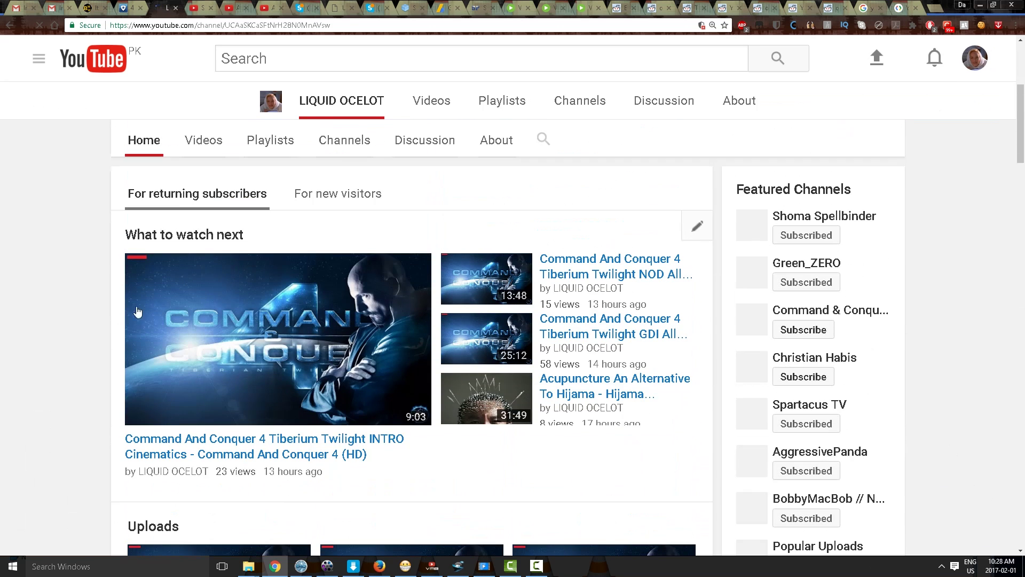
- Open the channel's Videos tab and scroll to the bottom of the grid
click(211, 152)
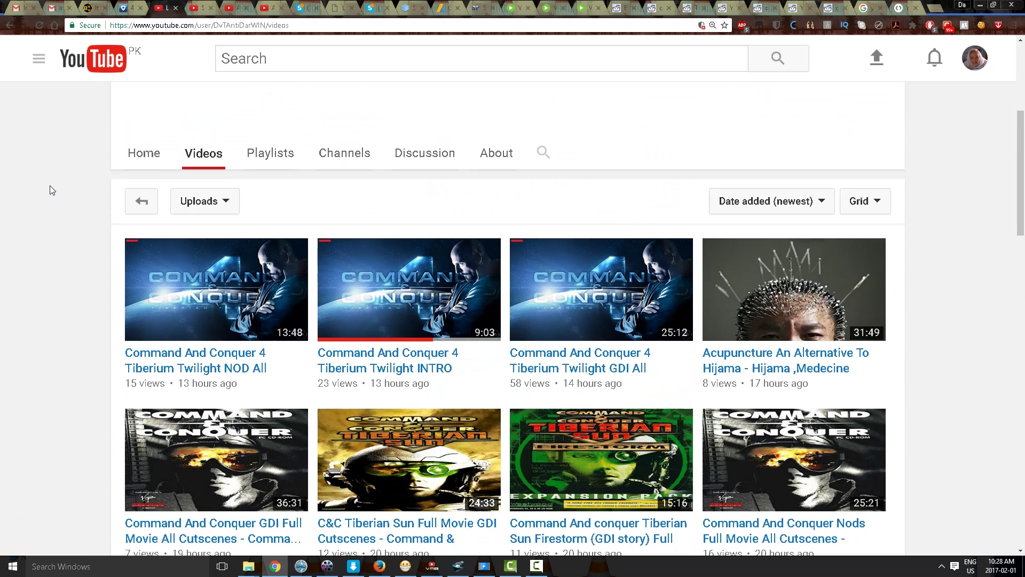
scroll(72, 243, down, 4)
scroll(73, 243, down, 2)
scroll(81, 248, down, 5)
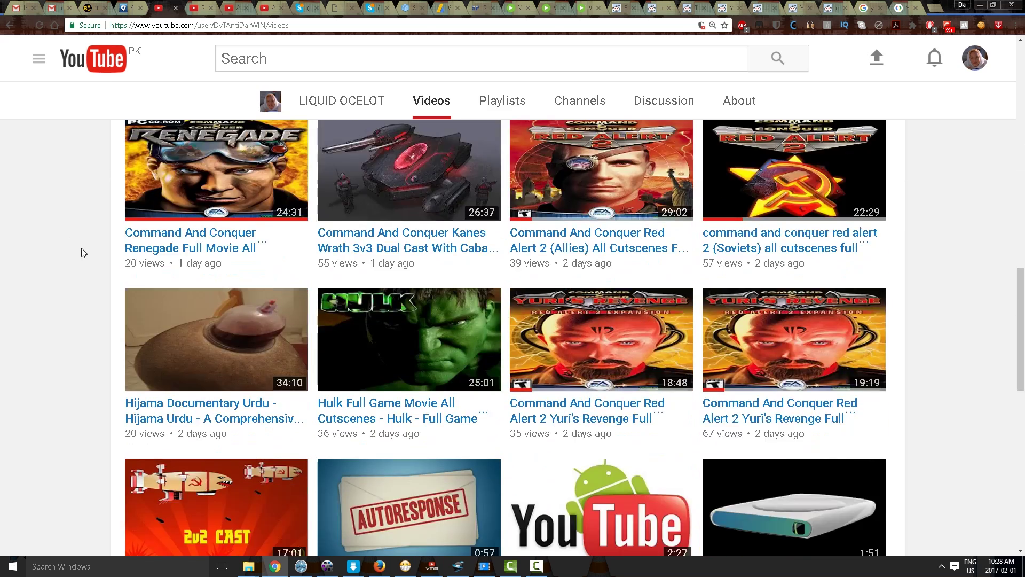
scroll(81, 248, down, 4)
scroll(81, 248, down, 2)
scroll(89, 241, down, 2)
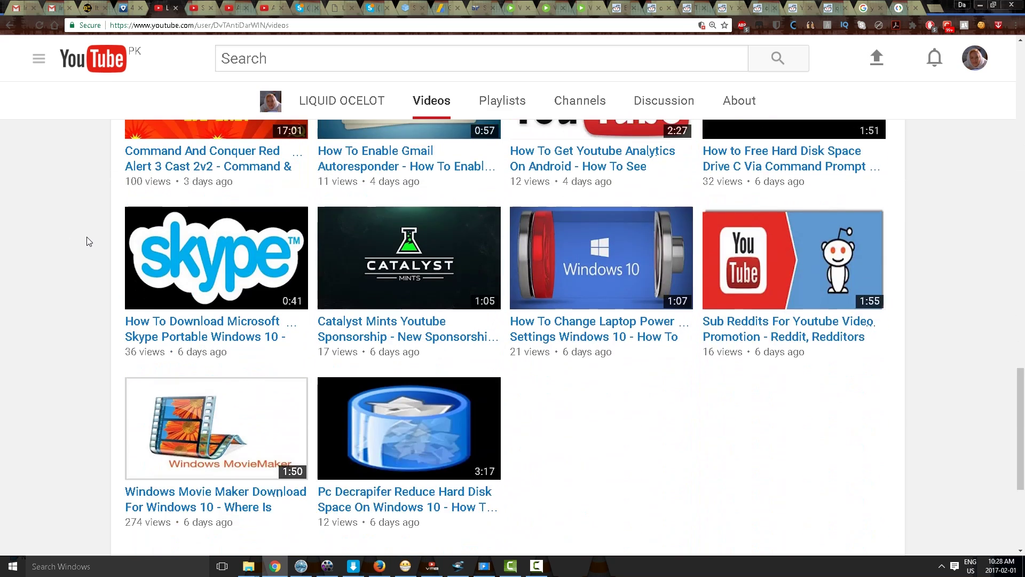
scroll(89, 241, up, 1)
scroll(88, 240, down, 2)
scroll(265, 355, down, 1)
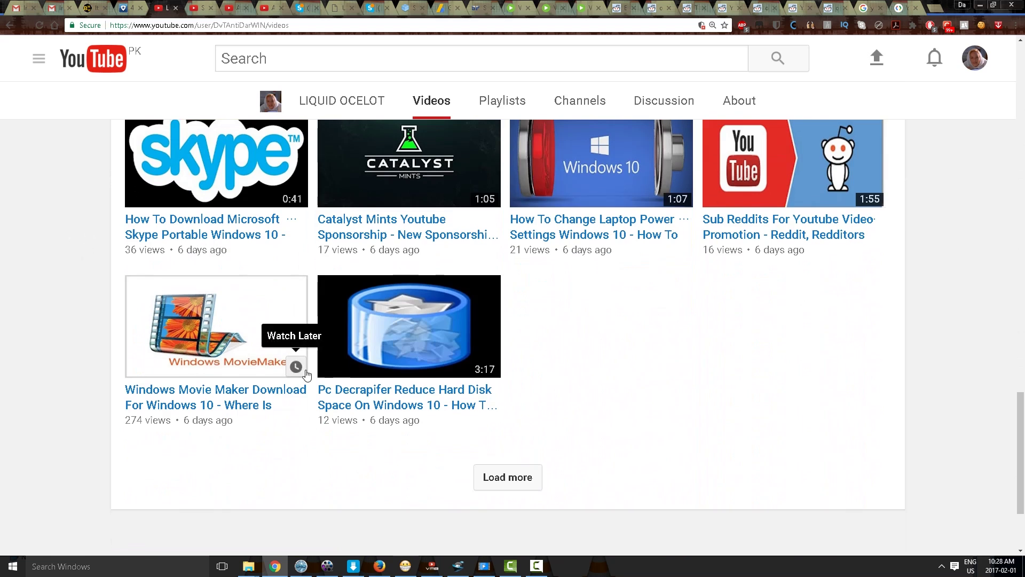
- Load more older uploads and bring up link options on the Keepvid video
click(507, 474)
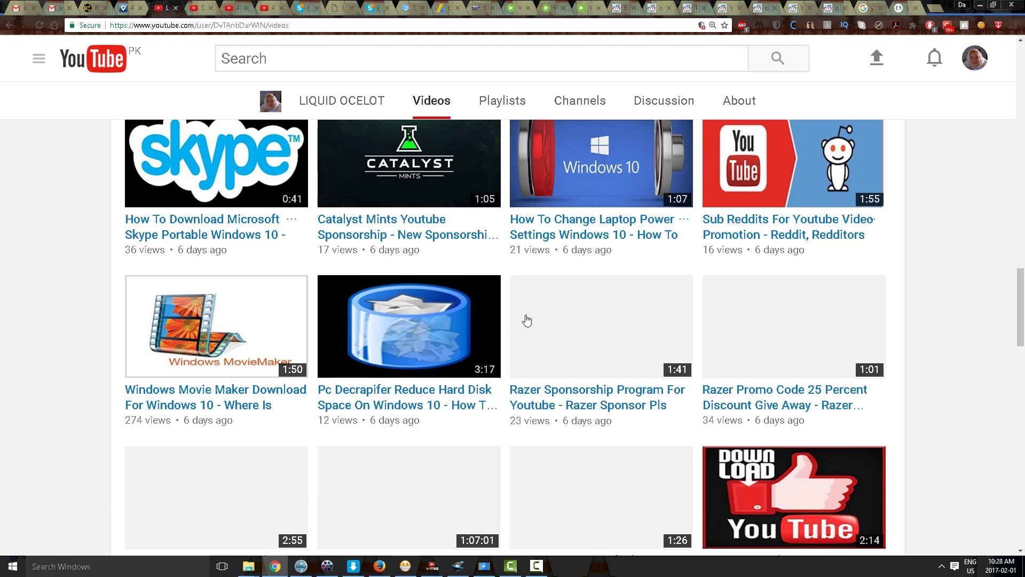
scroll(480, 347, down, 3)
scroll(438, 368, down, 2)
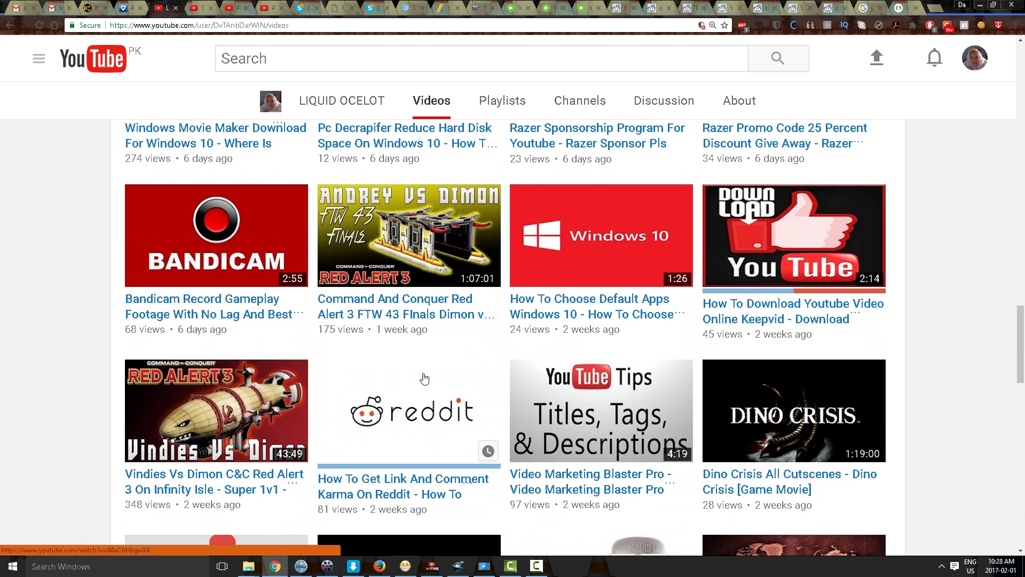
right_click(751, 312)
click(756, 316)
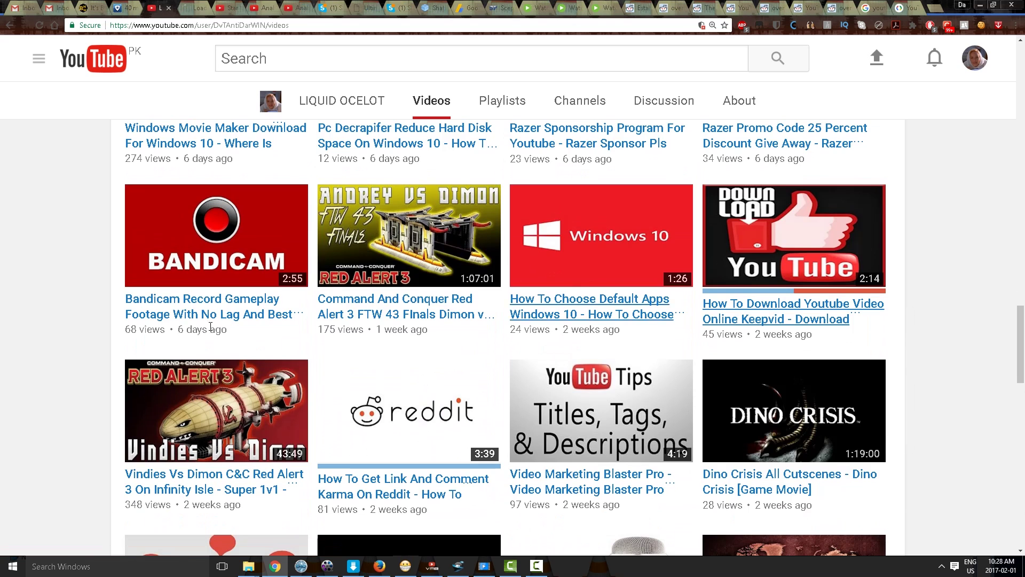
key(ctrl+Tab)
scroll(101, 319, down, 2)
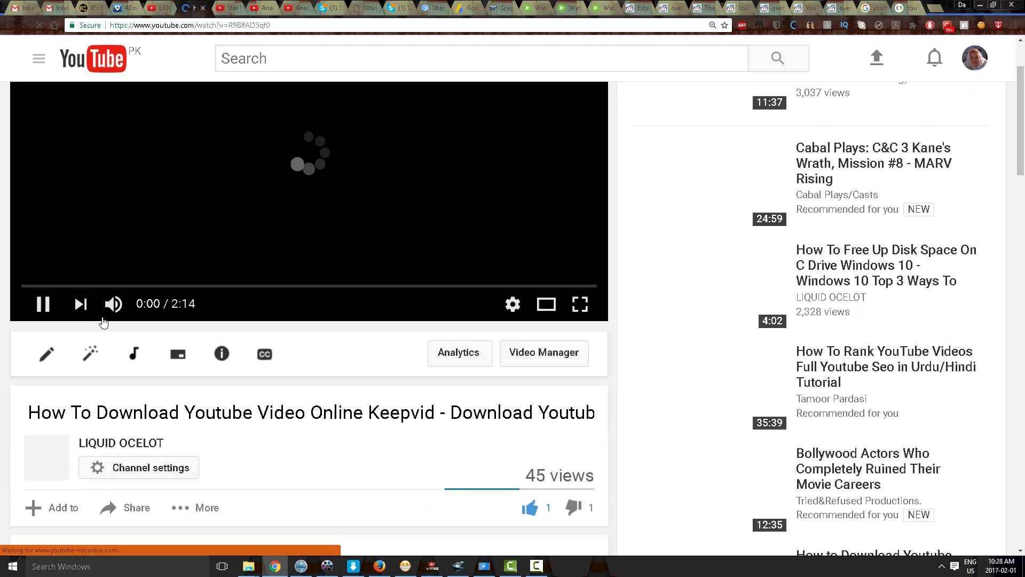
scroll(132, 262, up, 3)
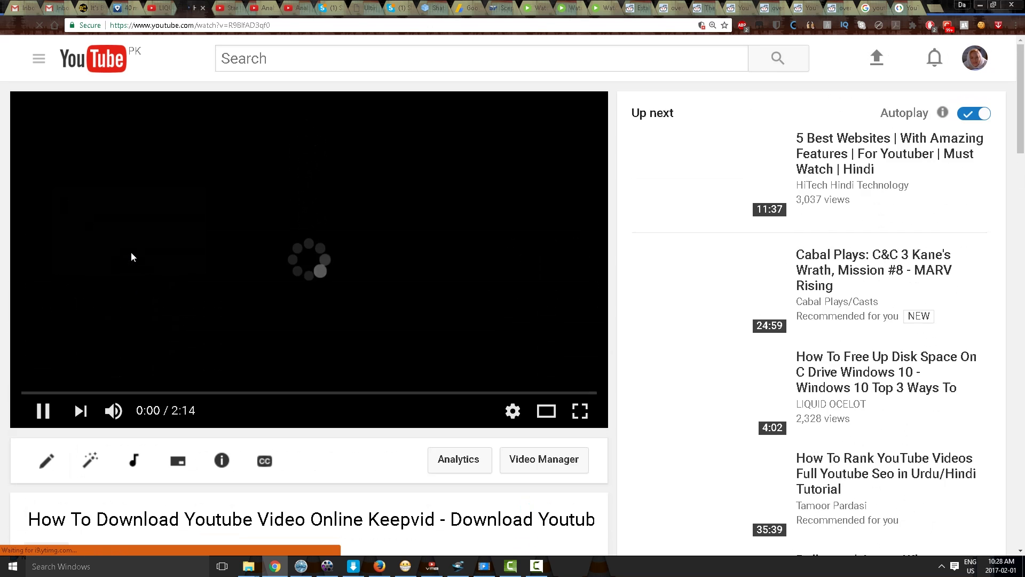
scroll(126, 283, down, 2)
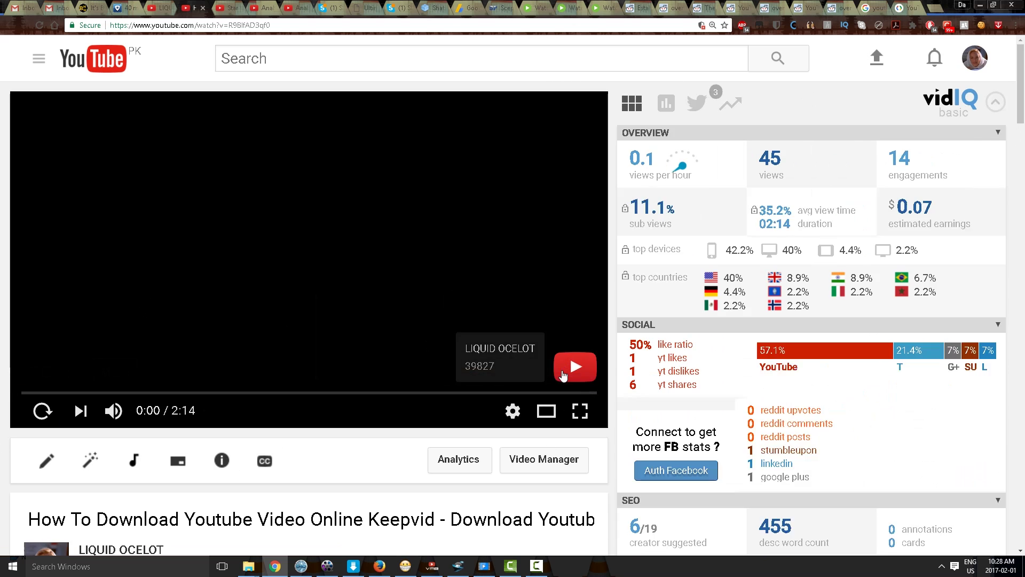
click(161, 131)
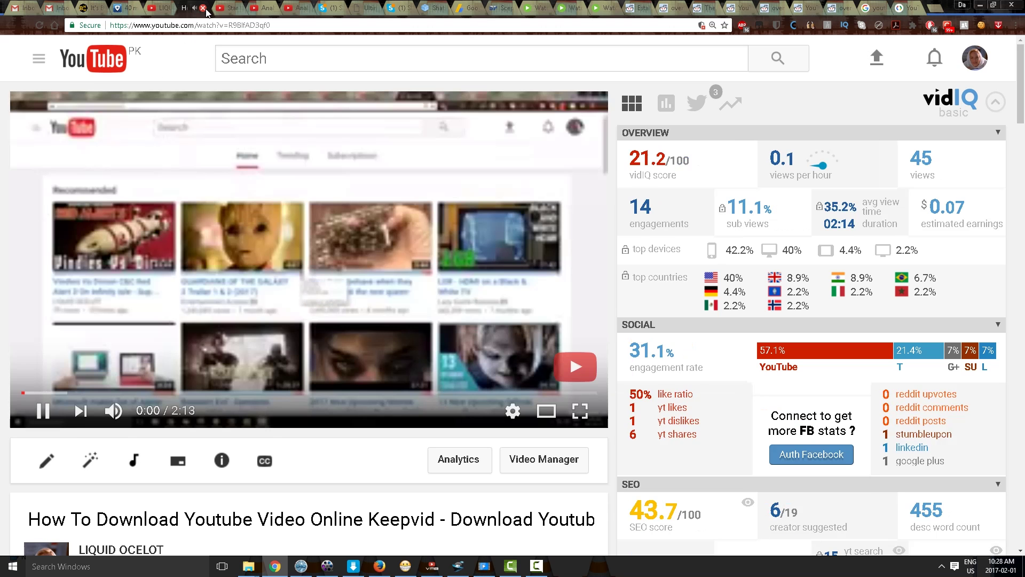
click(204, 8)
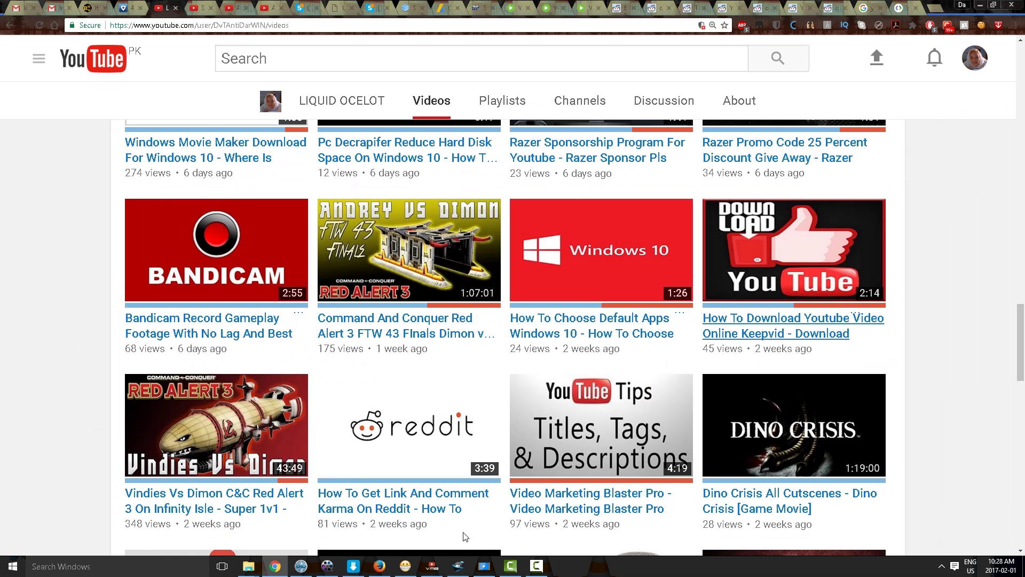
mouse_move(536, 566)
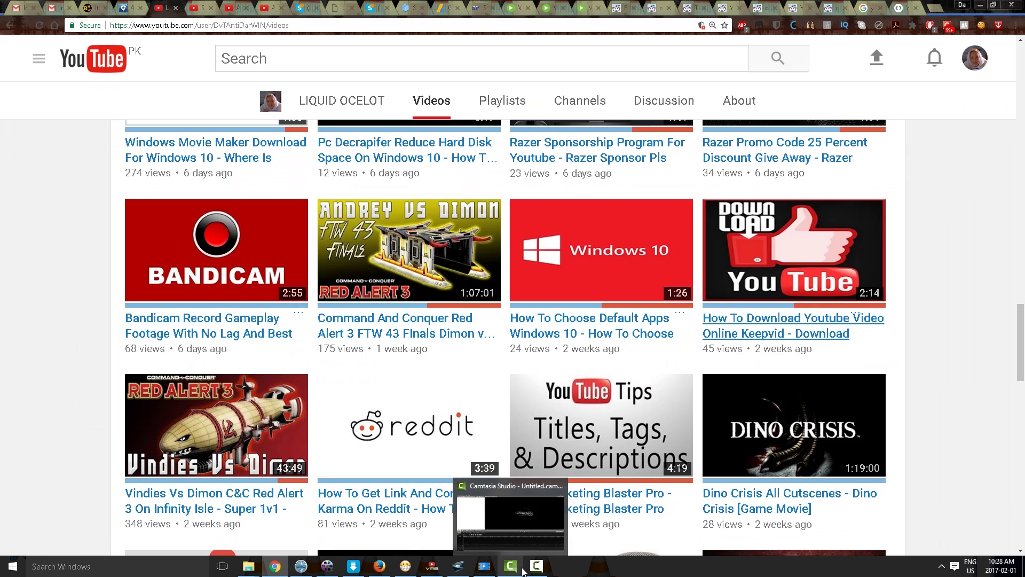
- Minimize Camtasia Studio so its recorder sits over the channel's Videos page
click(524, 570)
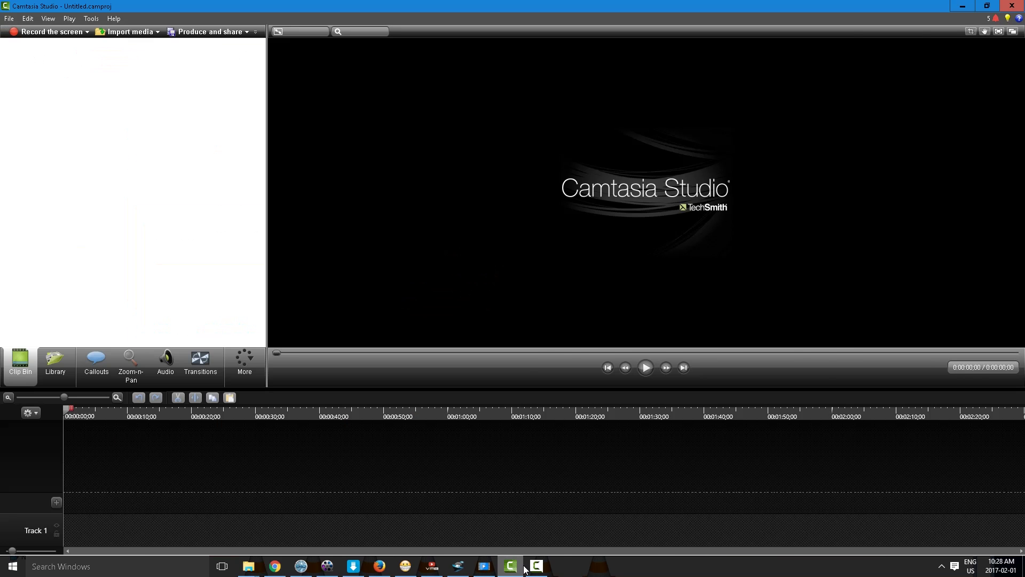
click(525, 569)
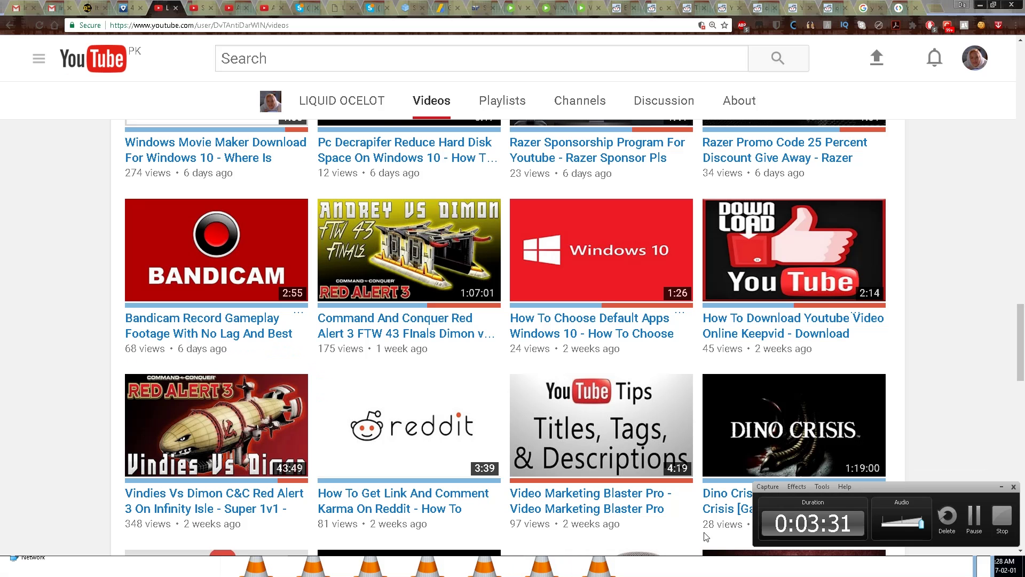